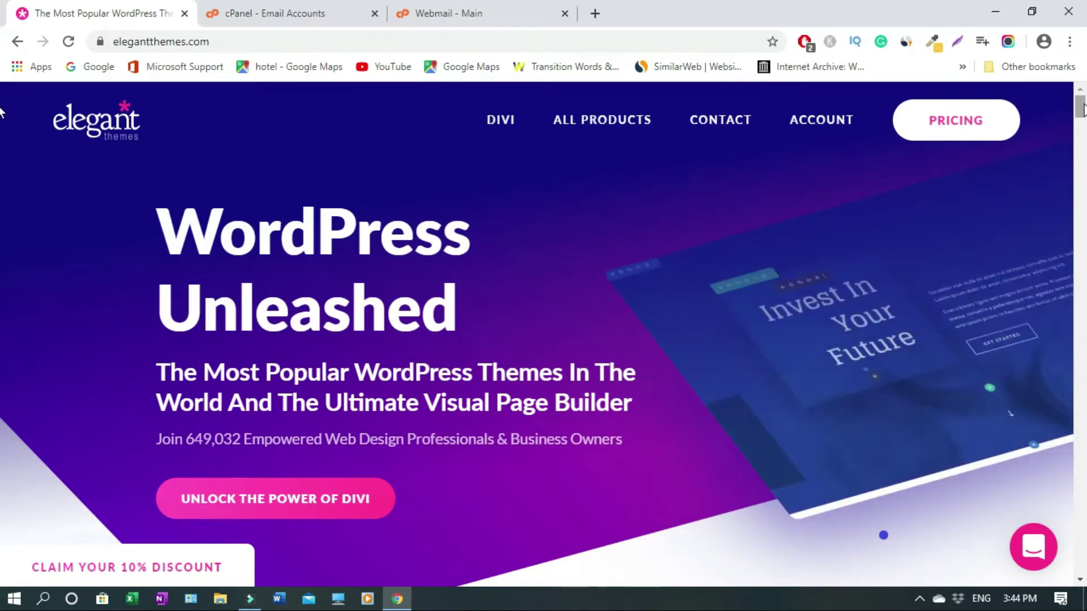
Step: Scroll the elegantthemes.com homepage down to the footer links and copyright line
scroll(0, 129, down, 20)
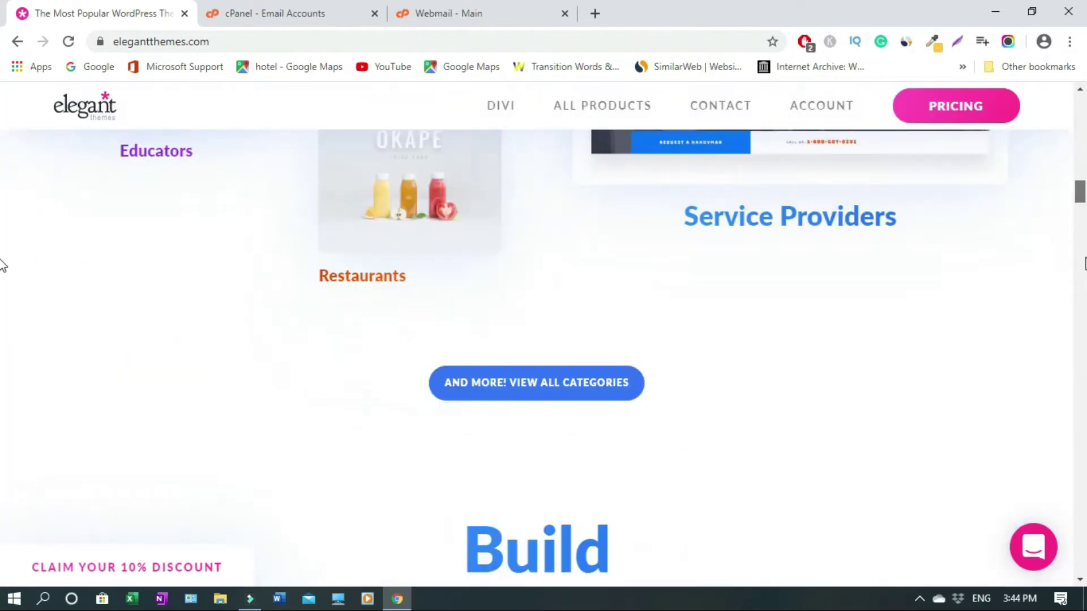
scroll(2, 343, down, 20)
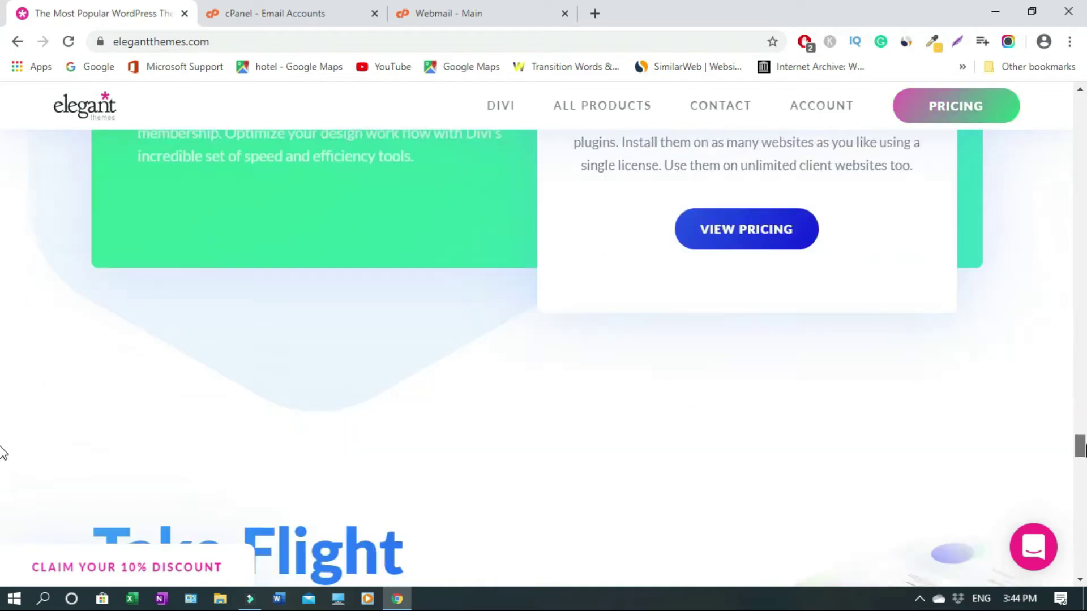
scroll(3, 484, down, 20)
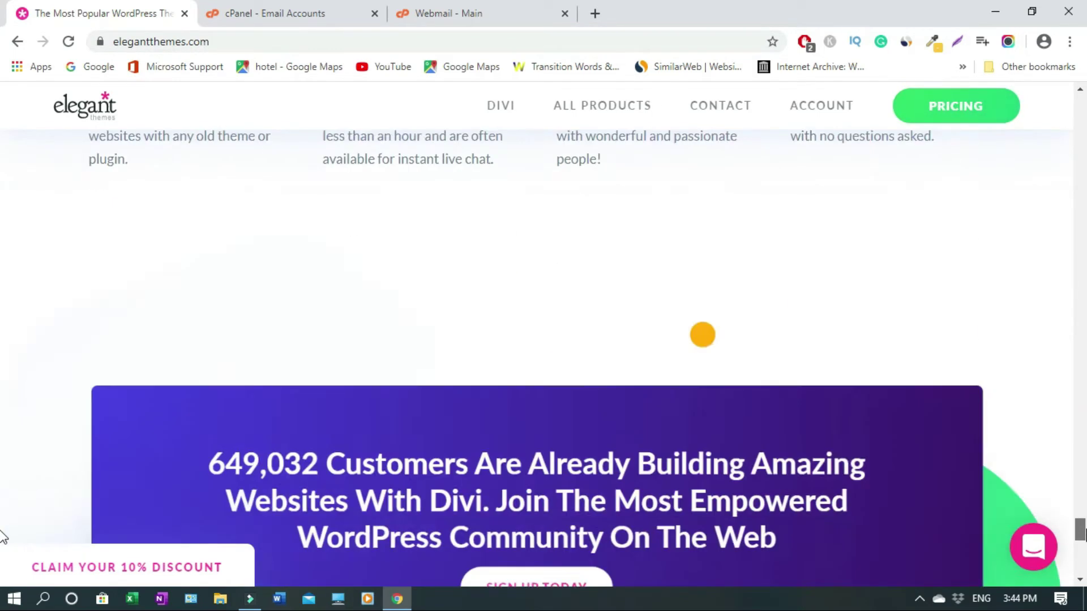
scroll(2, 560, down, 10)
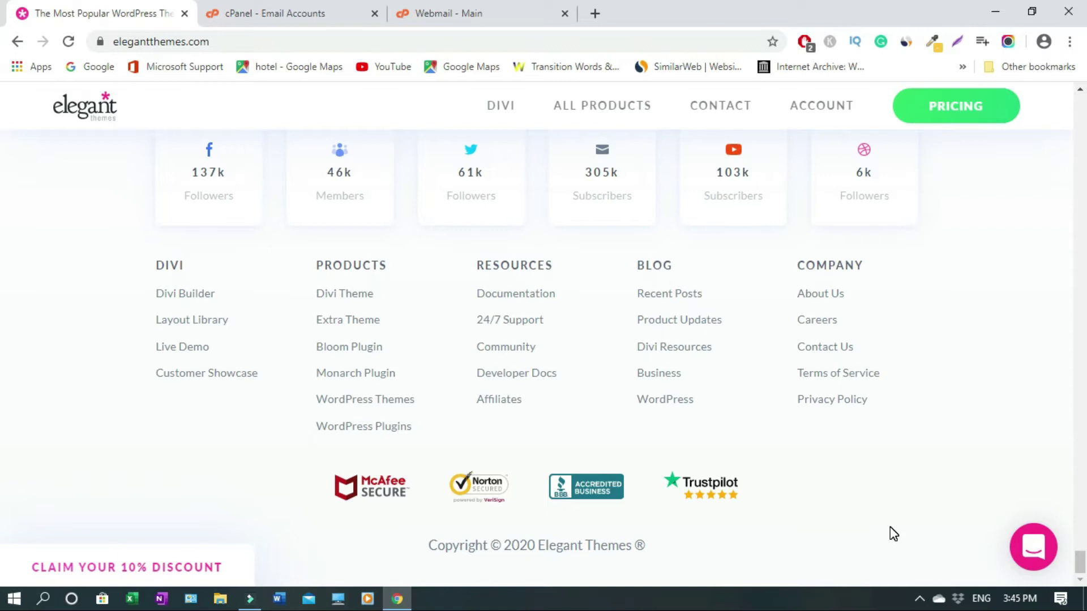
Step: Use the Affiliates link under Resources in the footer to reach the WordPress Themes Affiliate Program page
drag(1080, 563, 1081, 107)
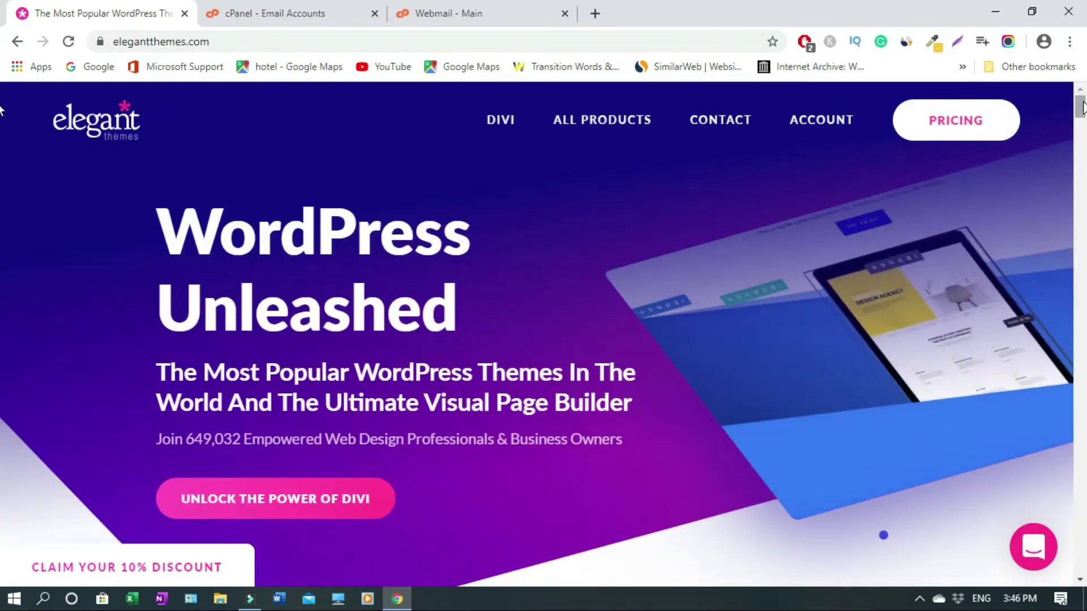
drag(1080, 107, 1080, 584)
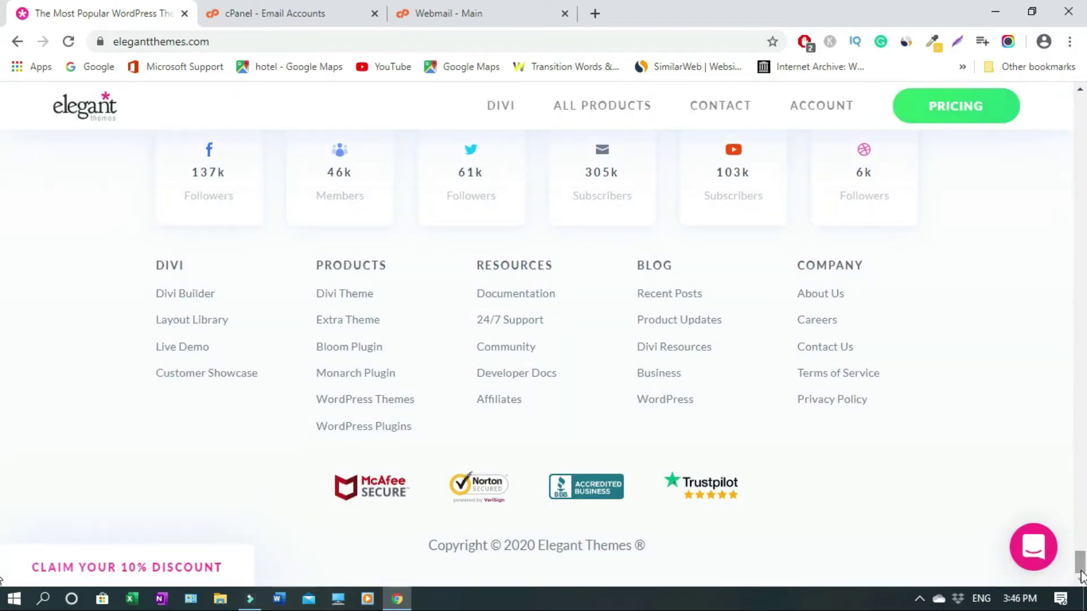
click(498, 401)
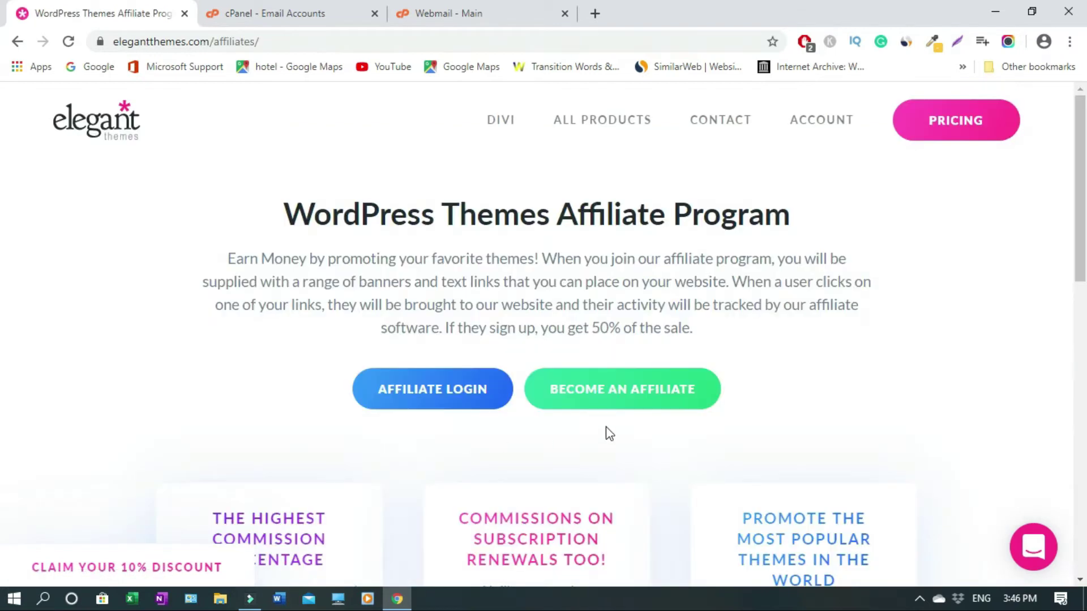
Step: Choose Become an Affiliate to bring up the empty Create Your Account signup form
click(644, 402)
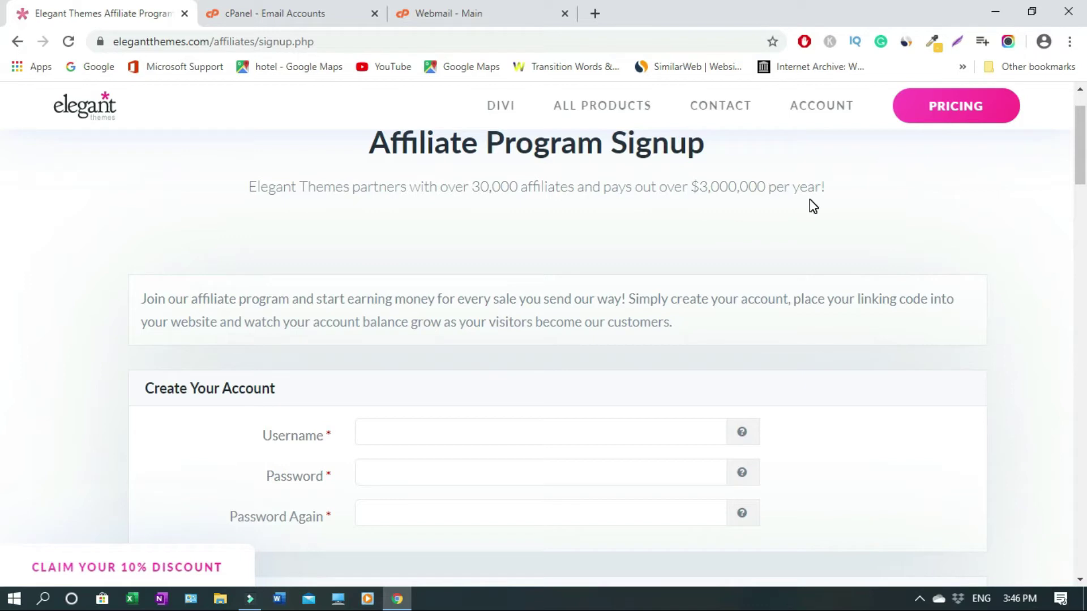
mouse_move(603, 106)
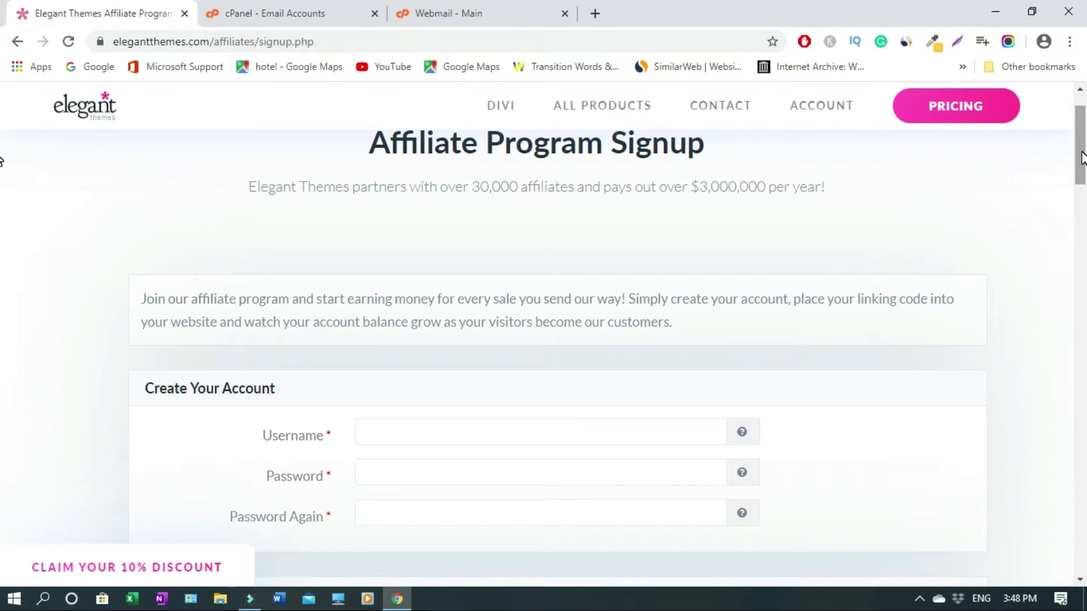
scroll(361, 172, down, 4)
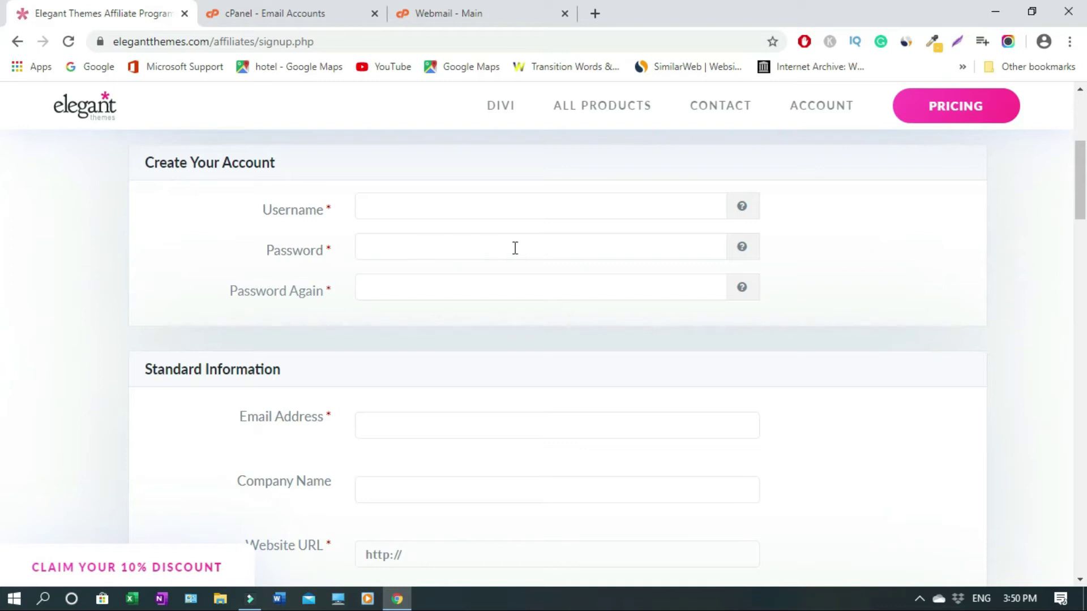
click(741, 247)
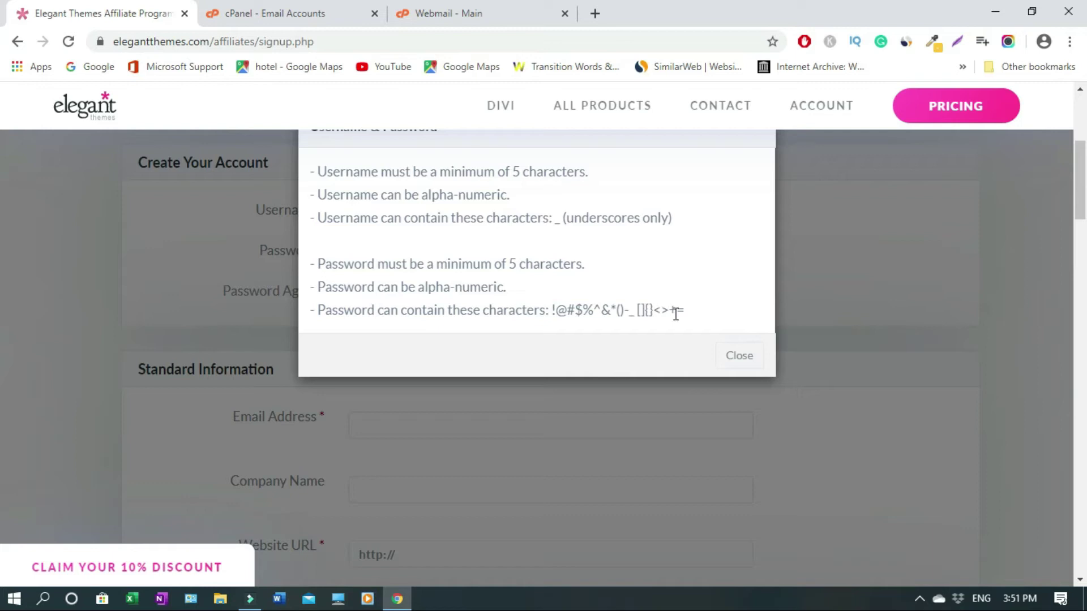
click(745, 363)
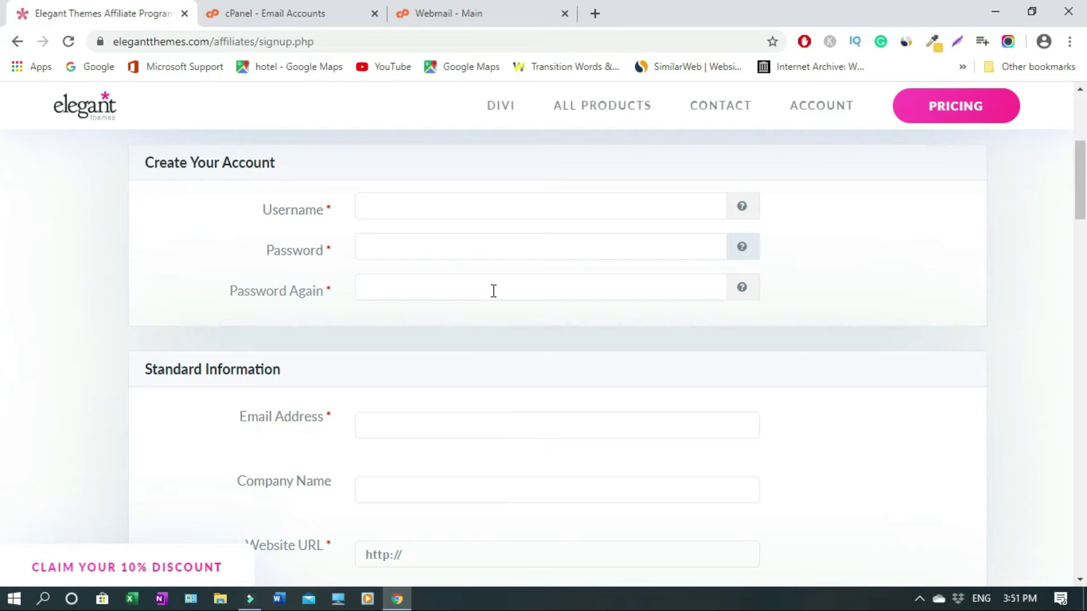
scroll(3, 215, down, 2)
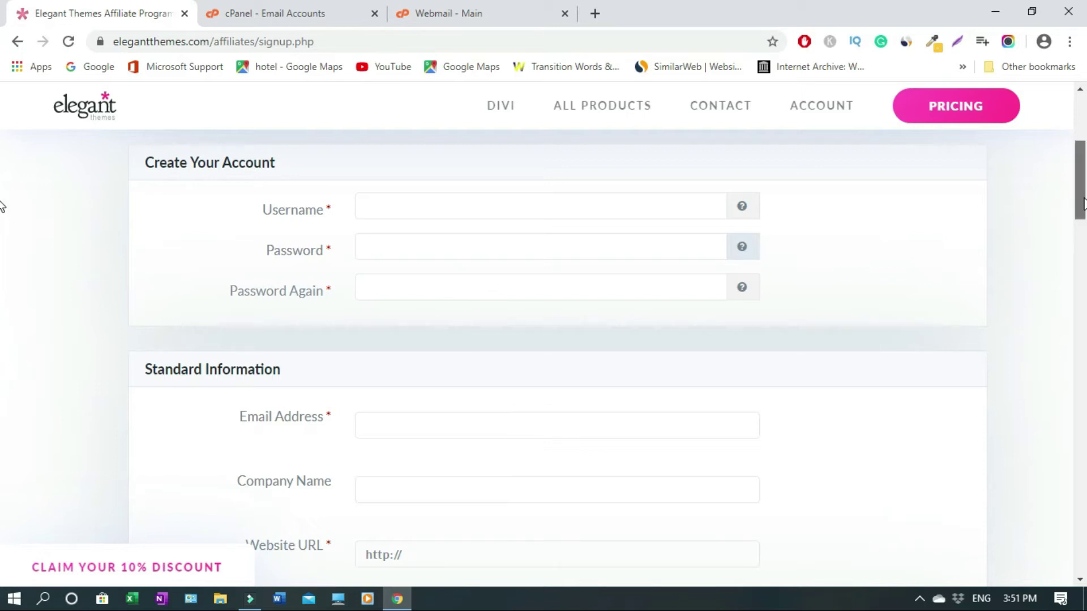
scroll(3, 223, down, 1)
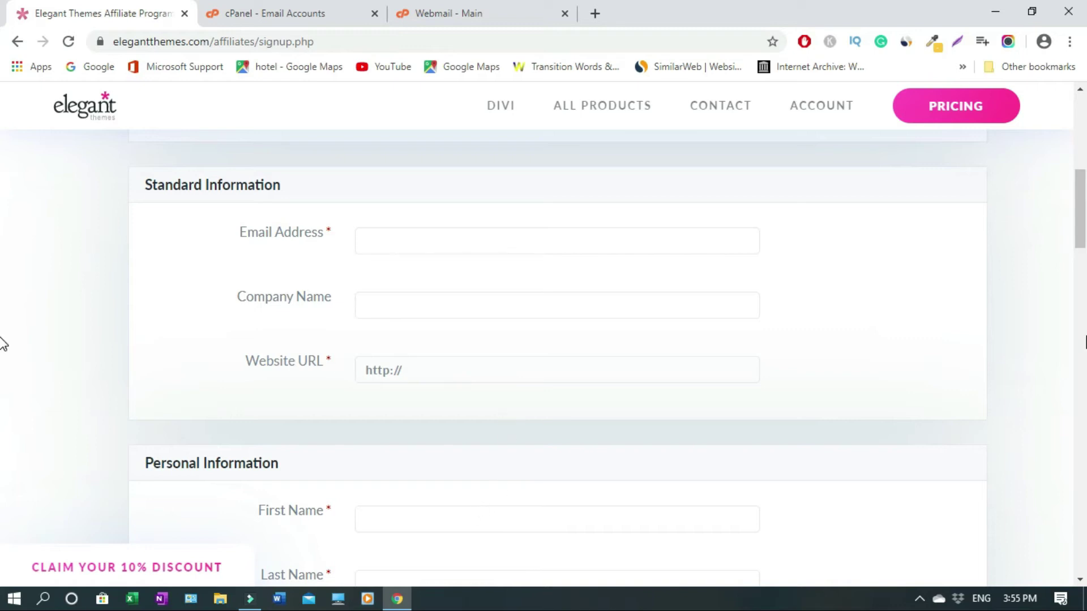
scroll(1, 243, down, 5)
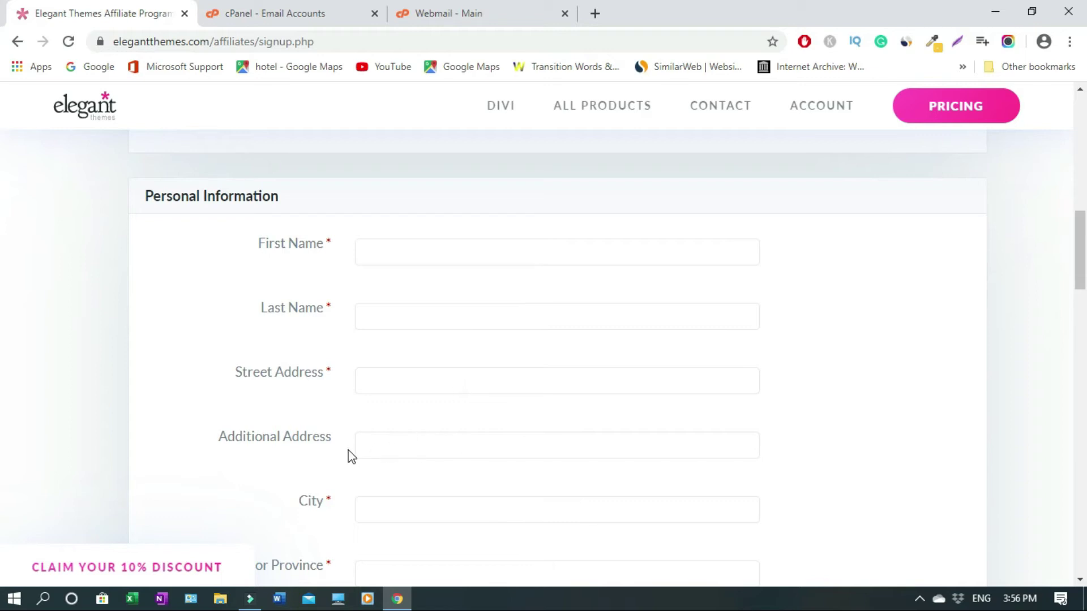
scroll(2, 272, down, 3)
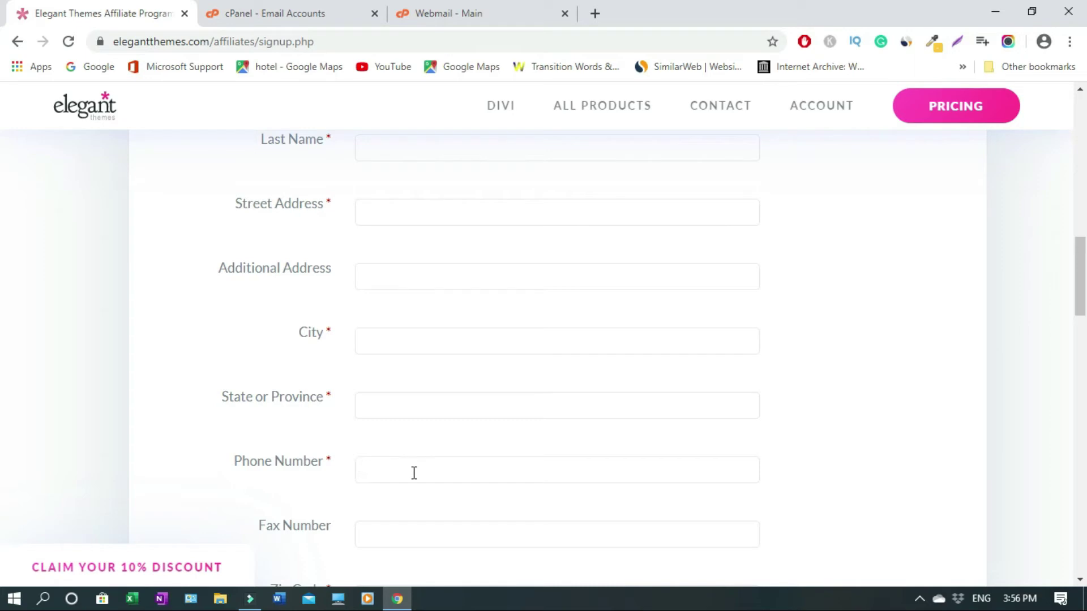
click(1080, 579)
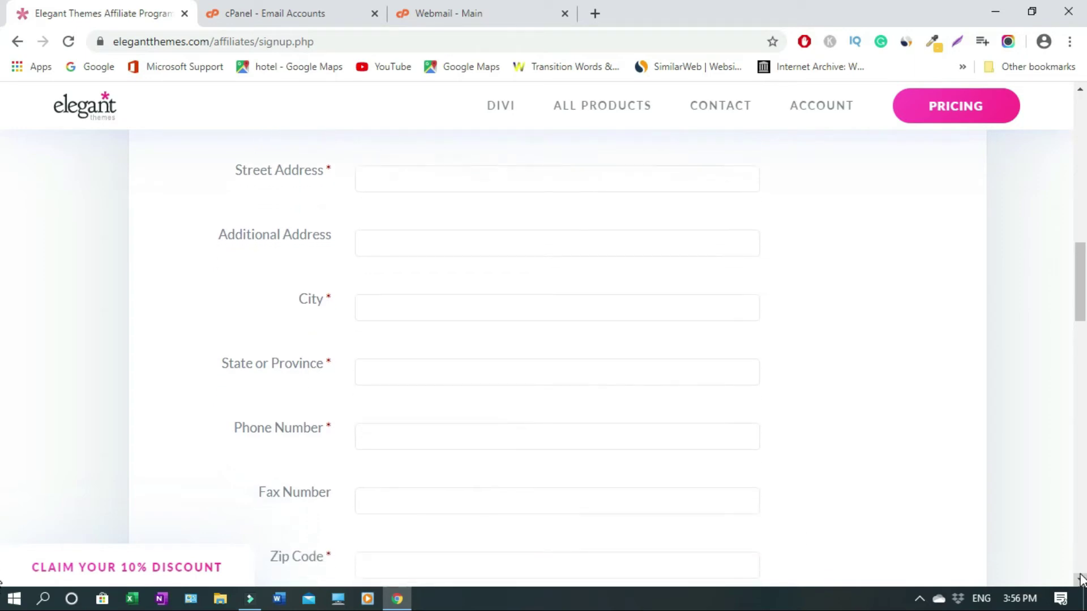
scroll(1080, 579, down, 3)
click(377, 275)
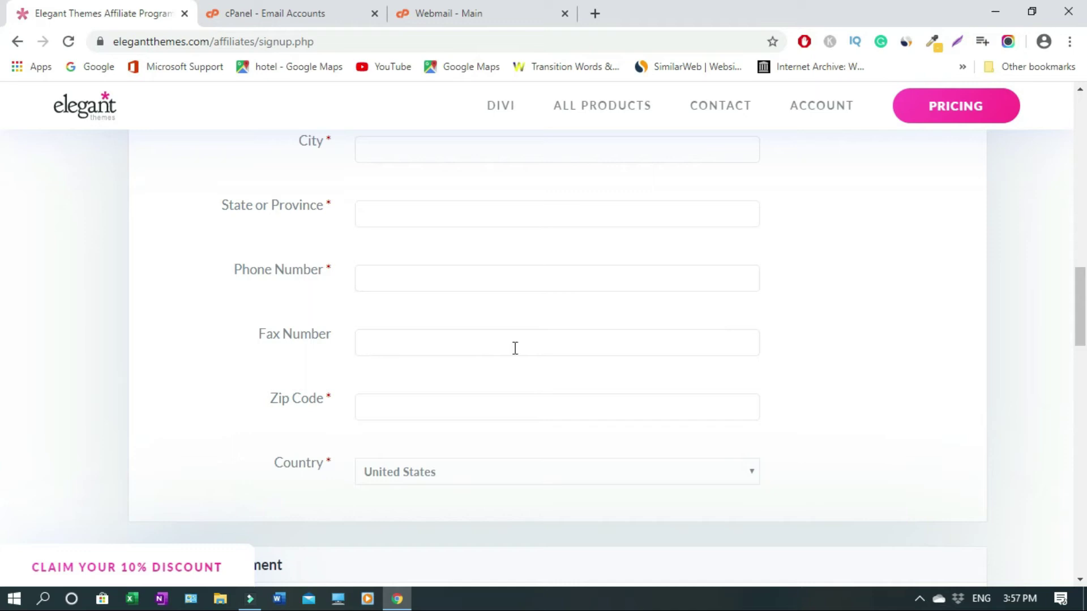
click(376, 353)
click(753, 475)
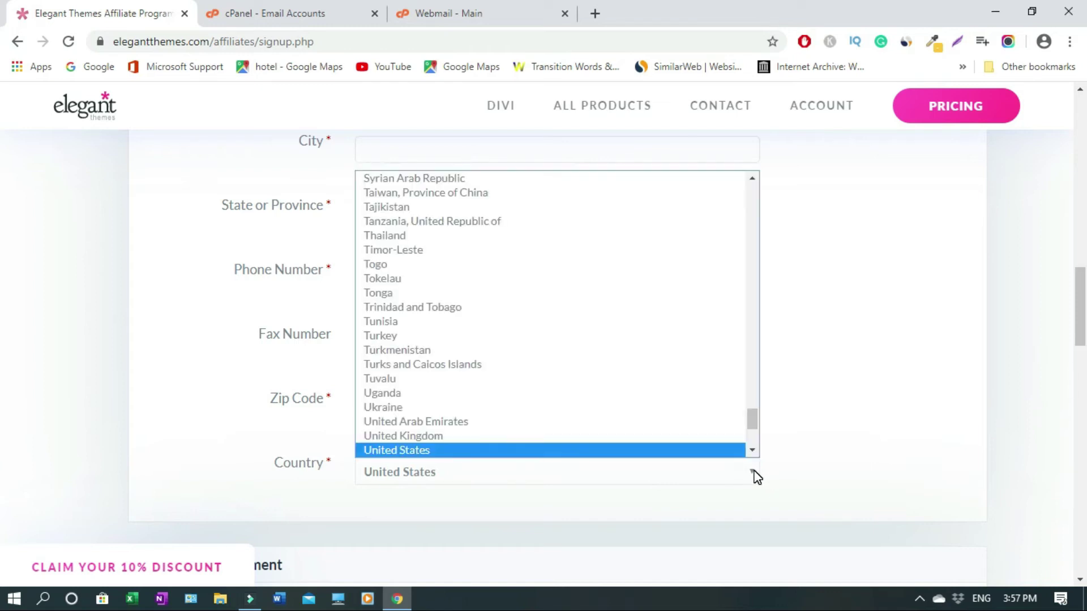
click(754, 475)
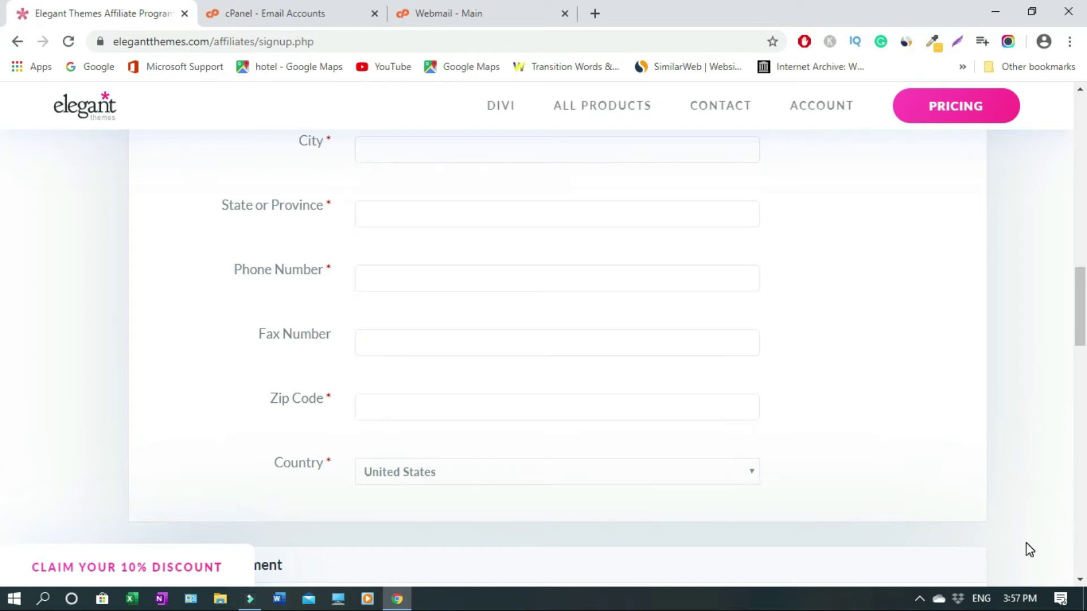
scroll(1081, 581, down, 6)
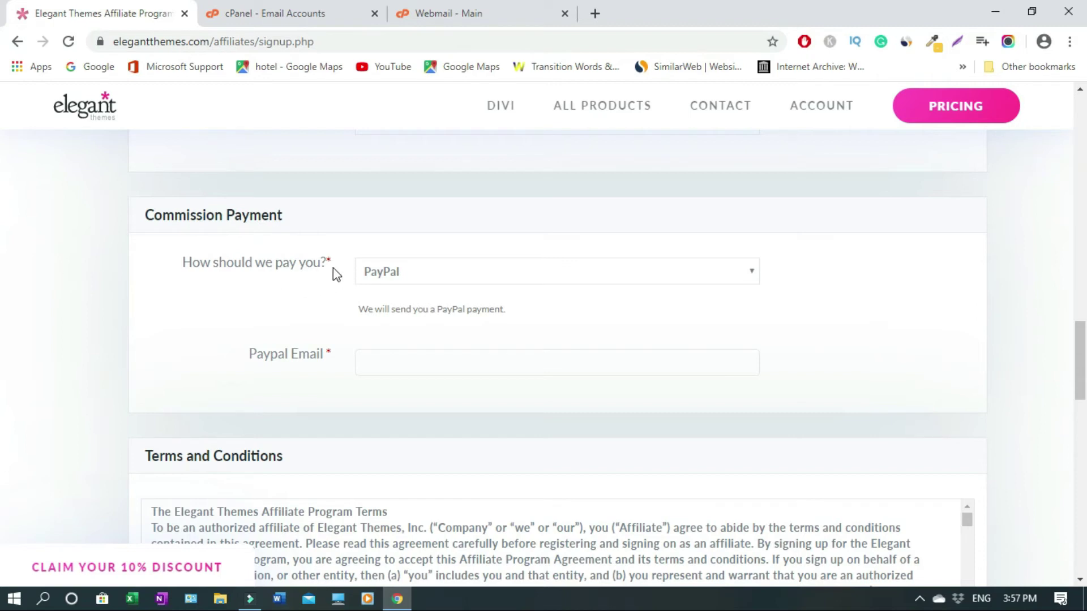
click(754, 273)
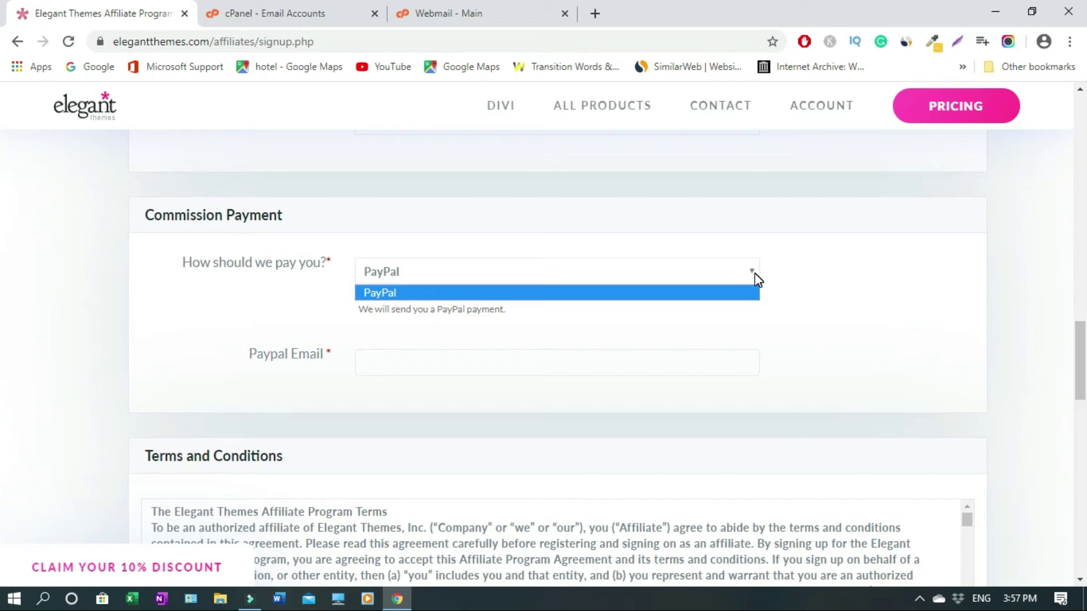
click(755, 272)
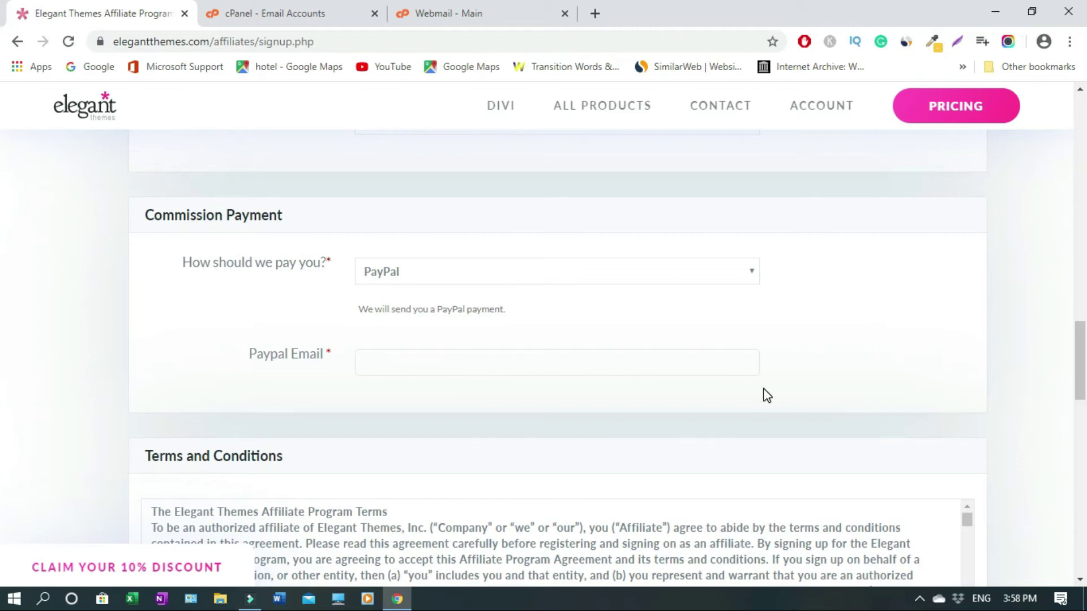
Step: Scroll the Terms and Conditions box down to clause 17, Entire Agreement
scroll(1082, 583, down, 2)
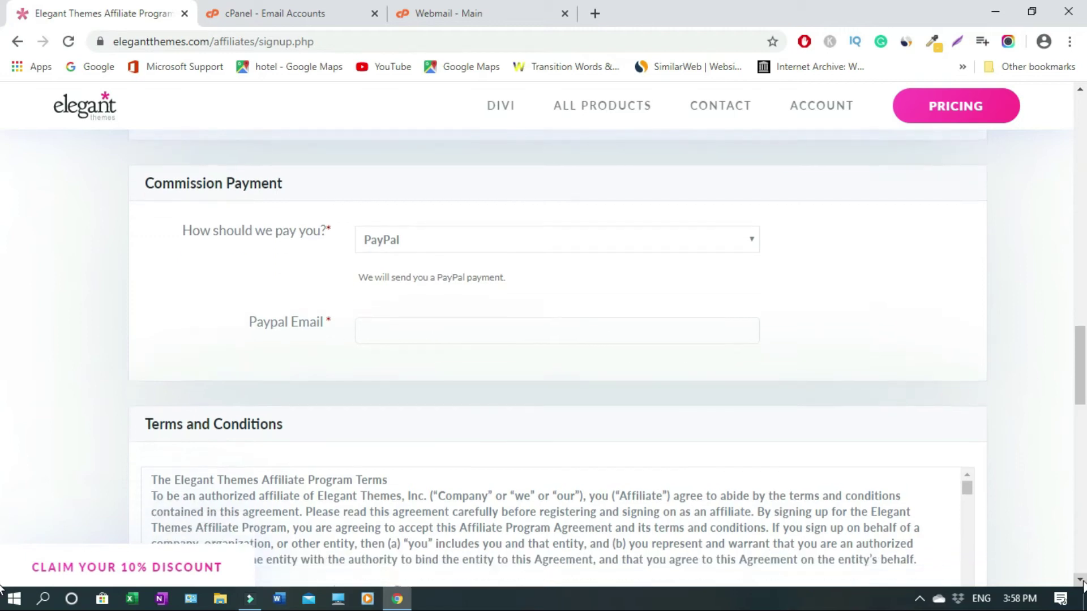
scroll(1083, 583, down, 3)
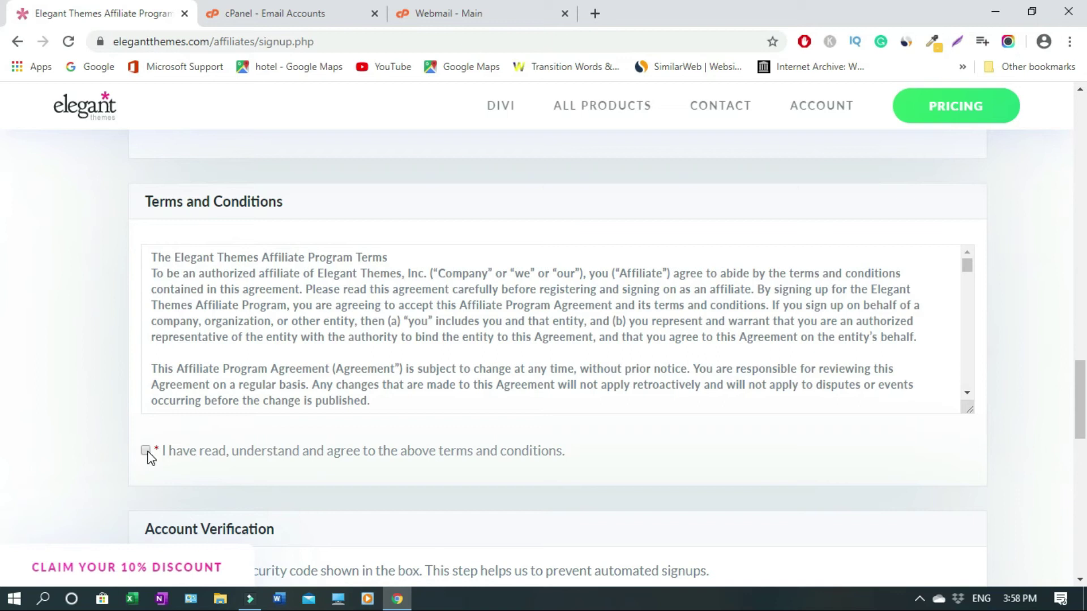
click(966, 395)
drag(967, 395, 969, 383)
scroll(966, 372, down, 15)
scroll(966, 374, down, 15)
scroll(968, 394, down, 2)
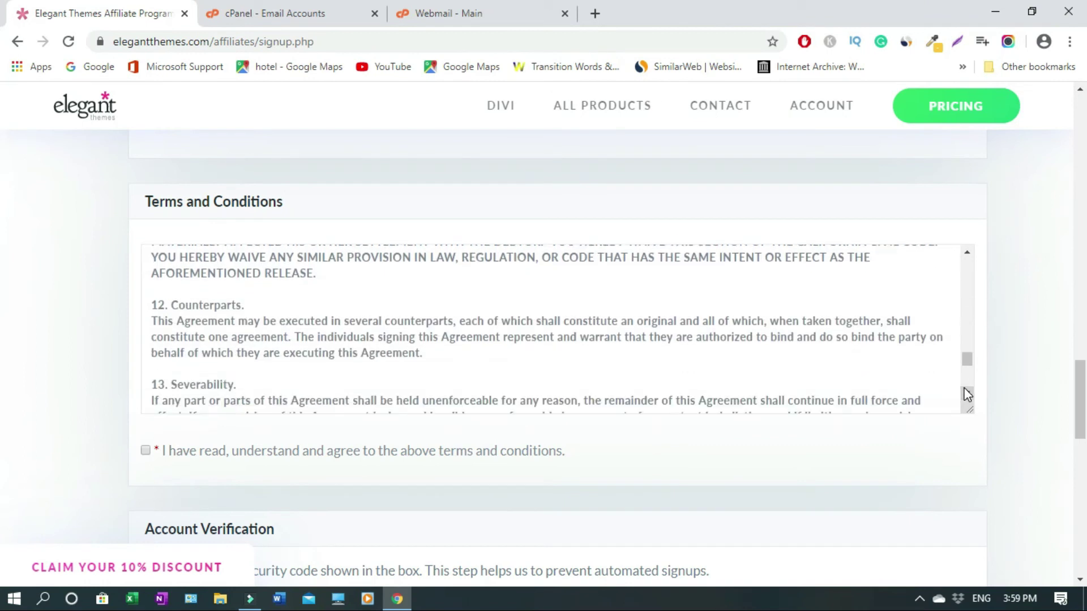
scroll(967, 390, down, 6)
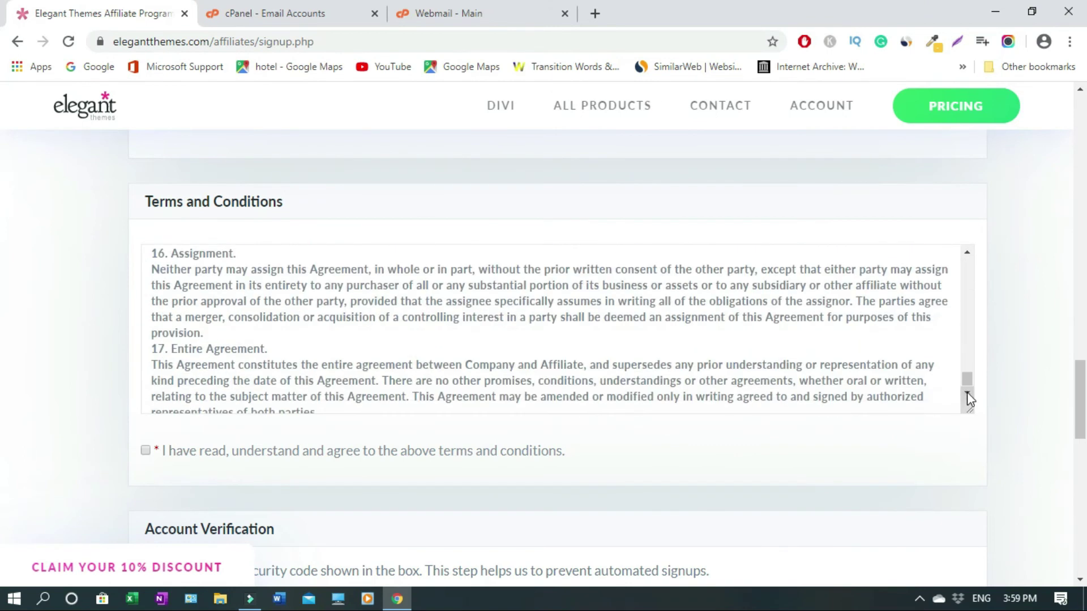
scroll(969, 399, down, 1)
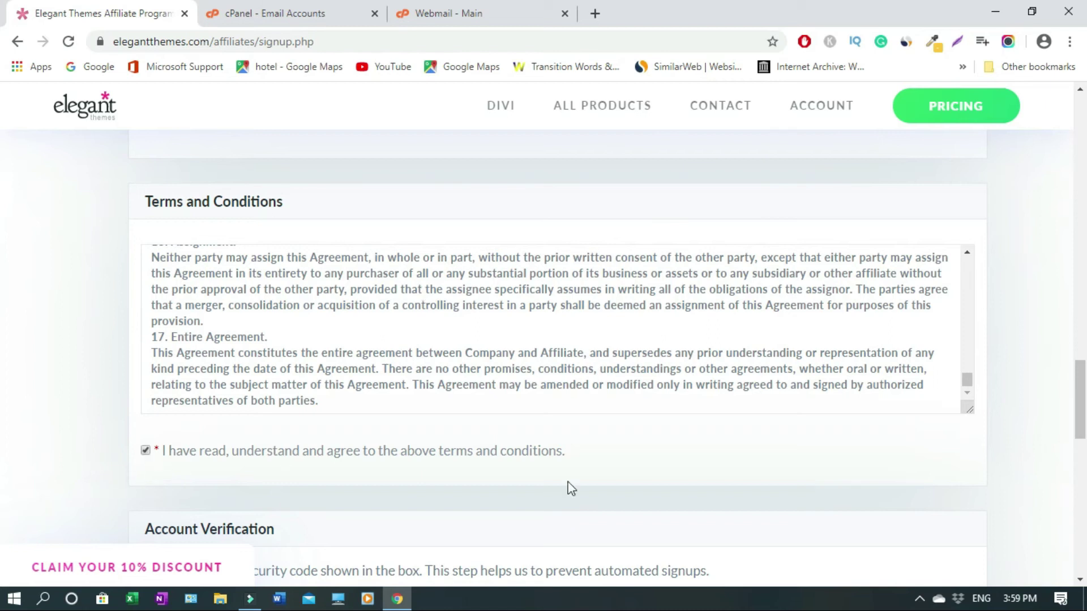
Step: Scroll down to Account Verification, then switch to the Webmail - Main inbox tab
scroll(1, 585, down, 6)
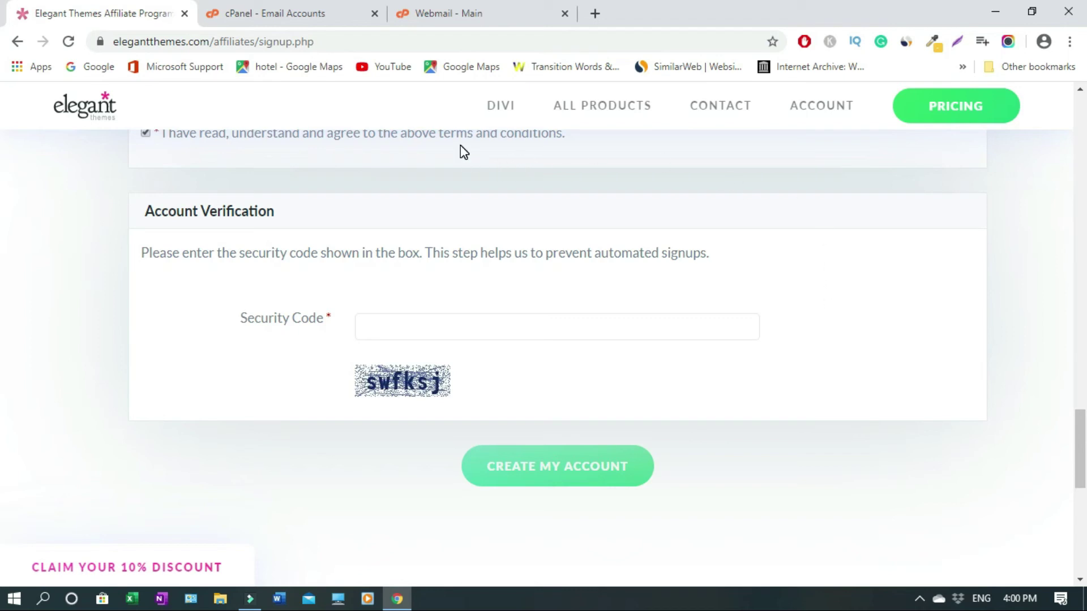
key(ctrl+3)
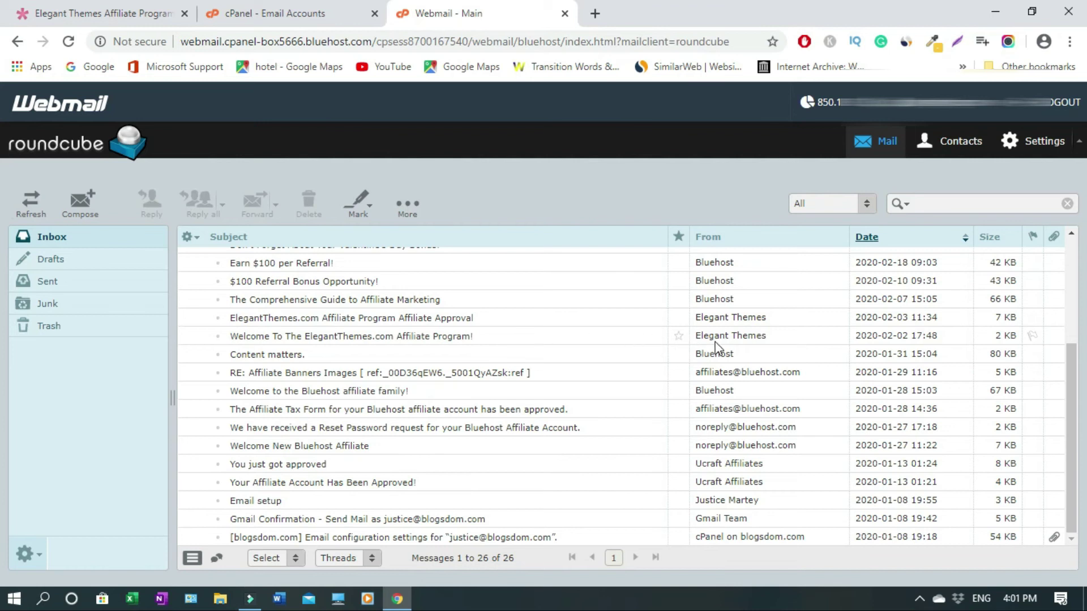
Step: Check the welcome email, then open the Affiliate Approval email and copy its affiliate login link
double_click(345, 336)
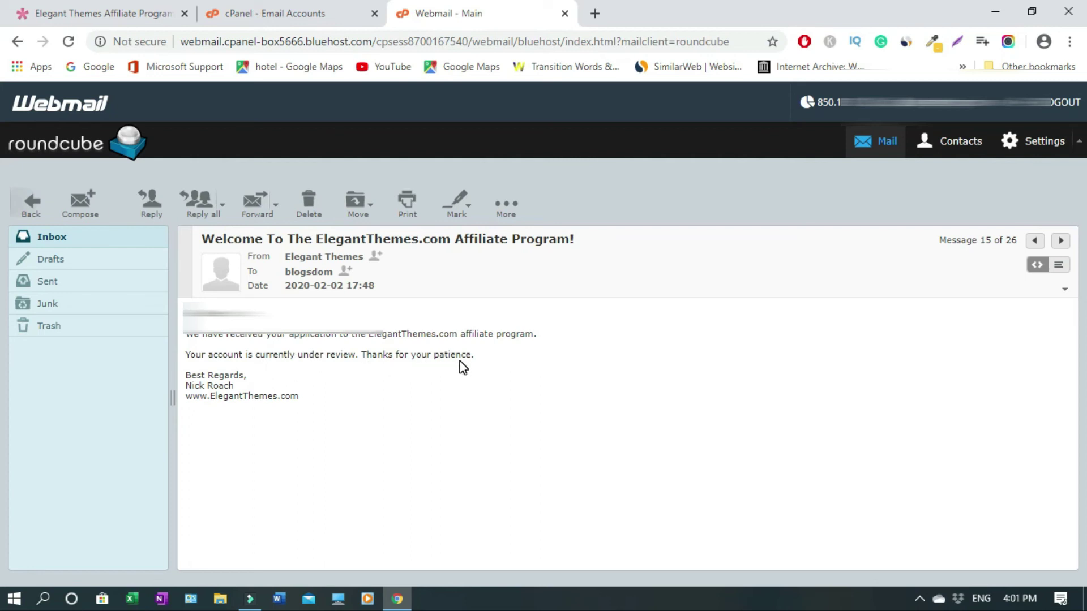
click(17, 44)
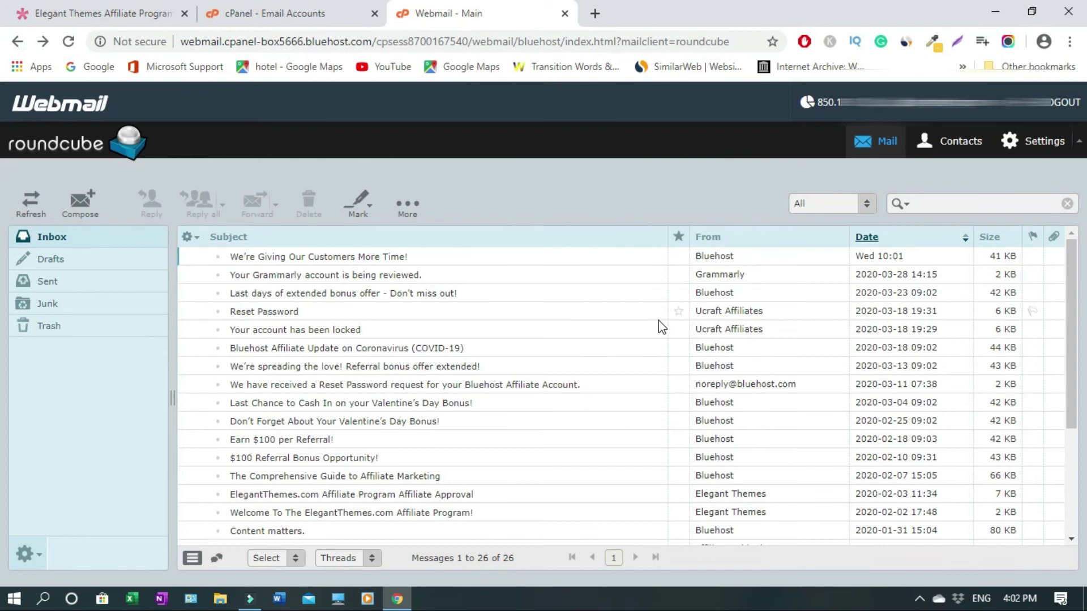
scroll(1073, 521, down, 3)
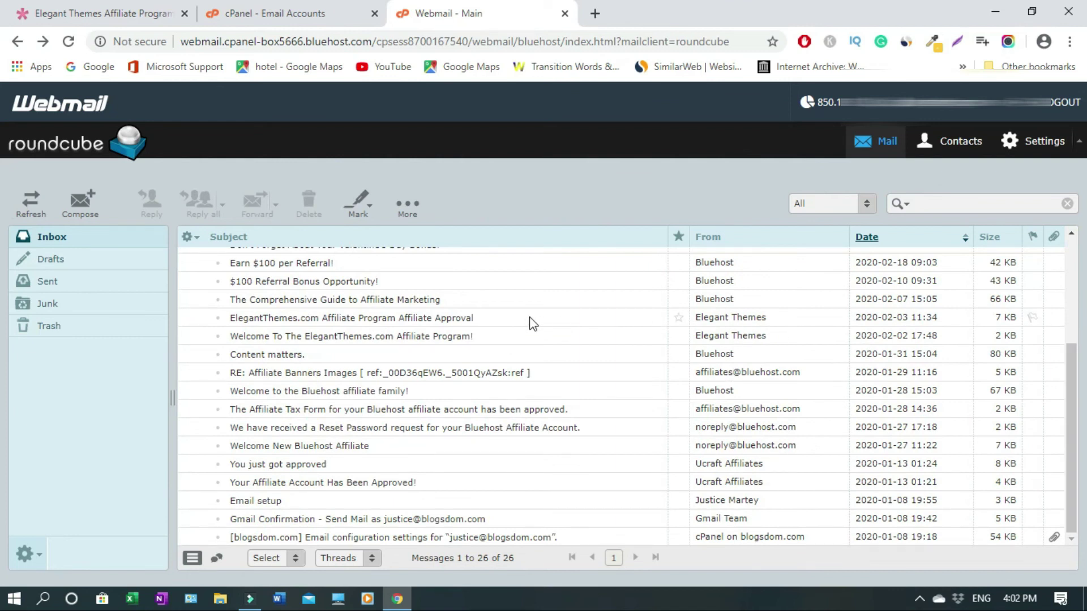
click(474, 319)
double_click(473, 318)
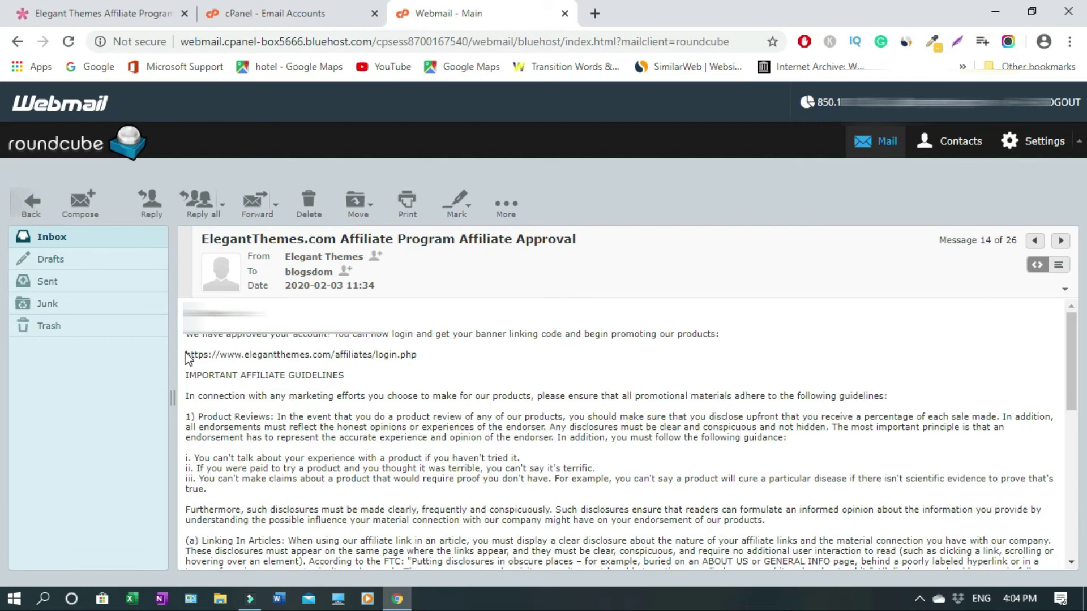
triple_click(225, 350)
key(ctrl+c)
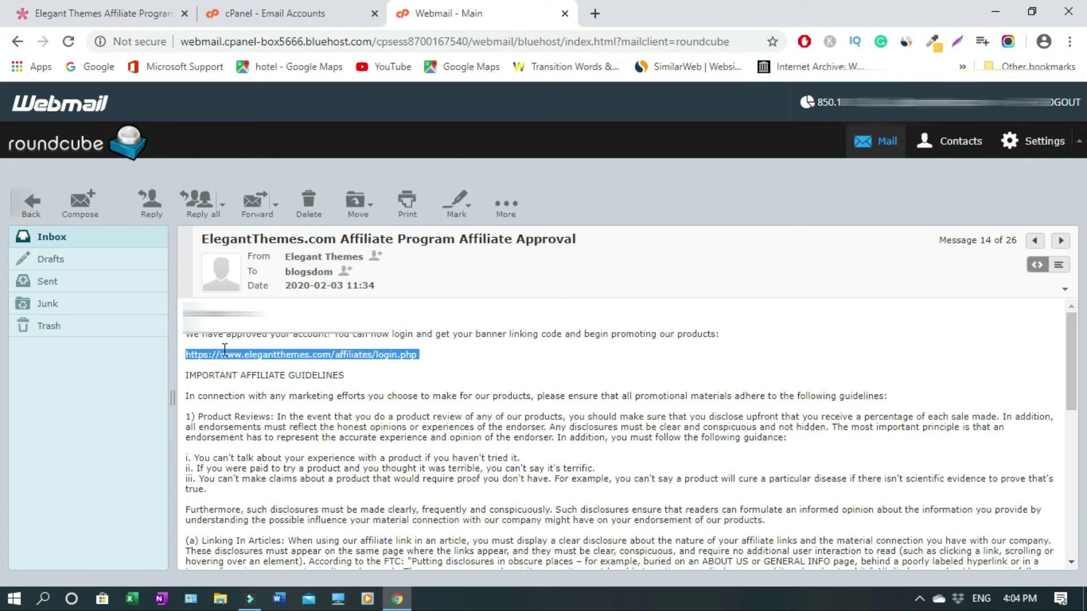
key(ctrl+t)
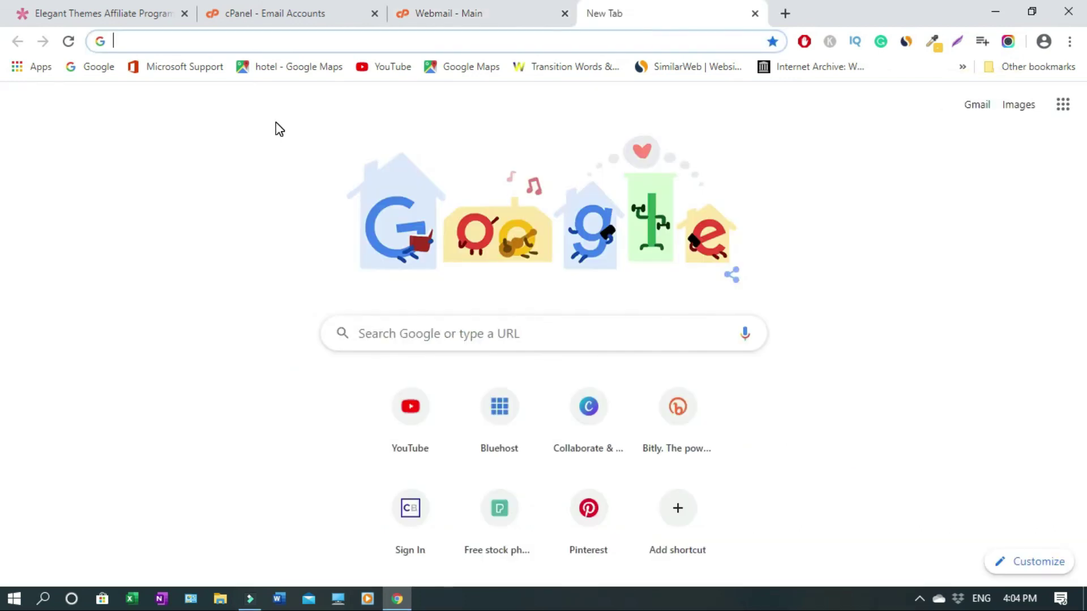
Step: Load the copied affiliate login link and fill in the affiliate username and password
key(ctrl+v)
key(Return)
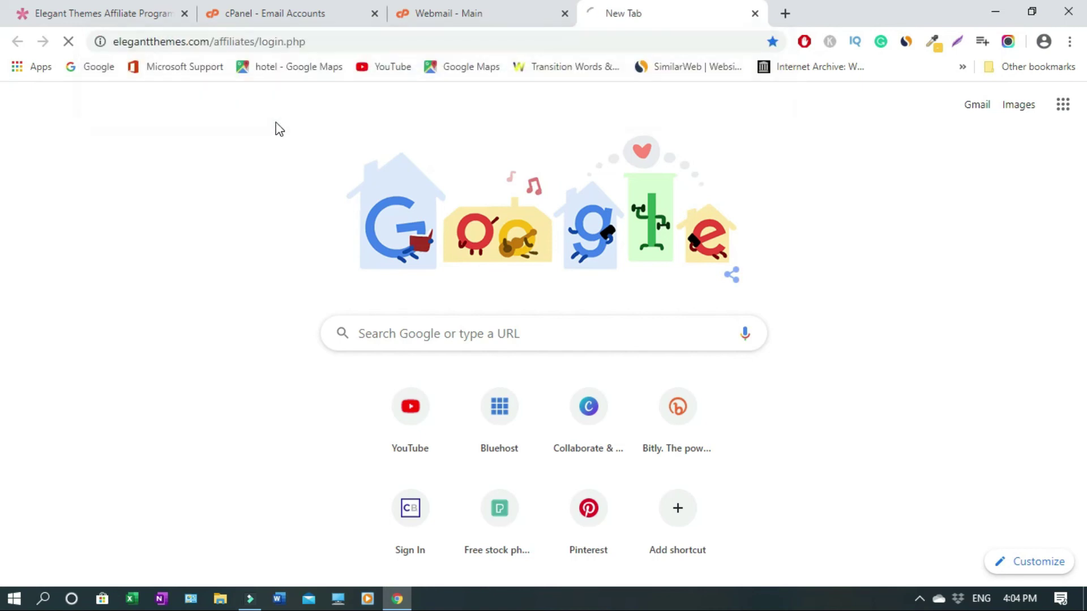
click(461, 473)
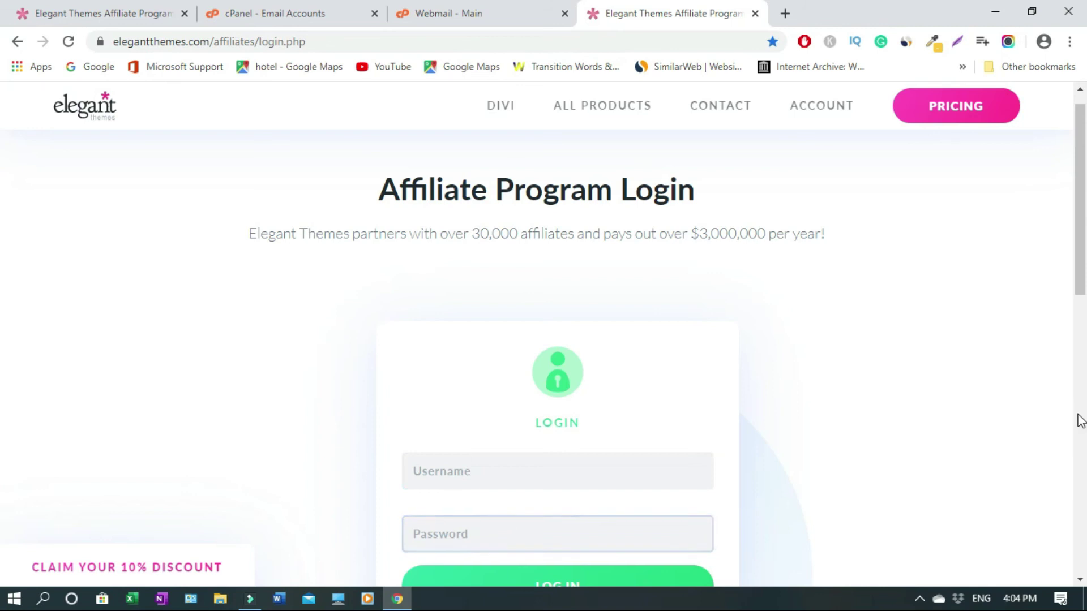
scroll(1081, 256, down, 1)
scroll(1080, 255, down, 2)
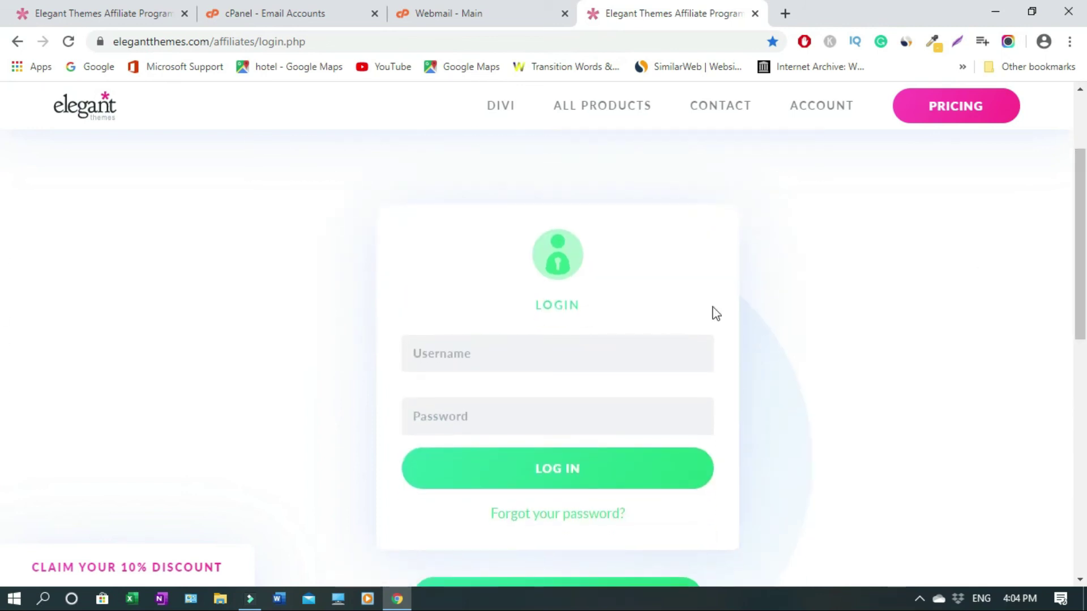
click(511, 359)
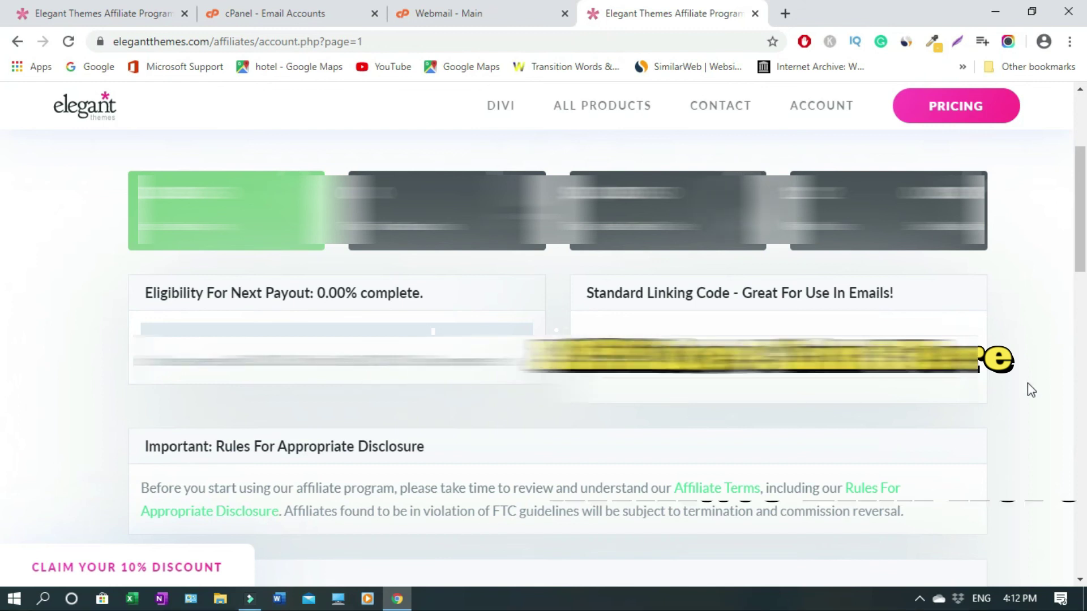
Step: Open the Banners page in the Affiliate Manager and scroll down to the banner code
scroll(357, 252, up, 3)
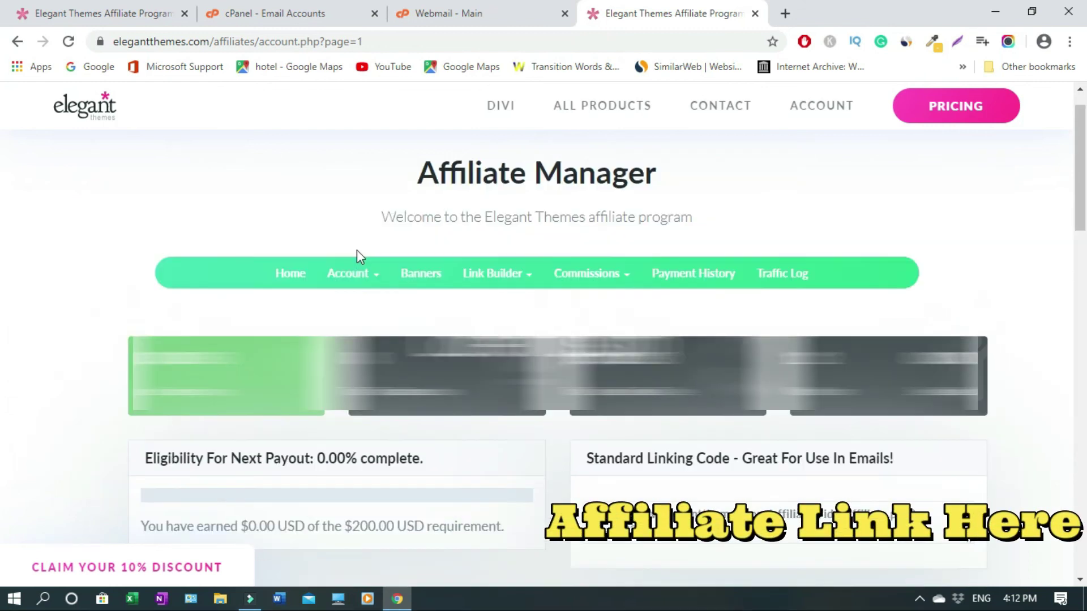
click(406, 279)
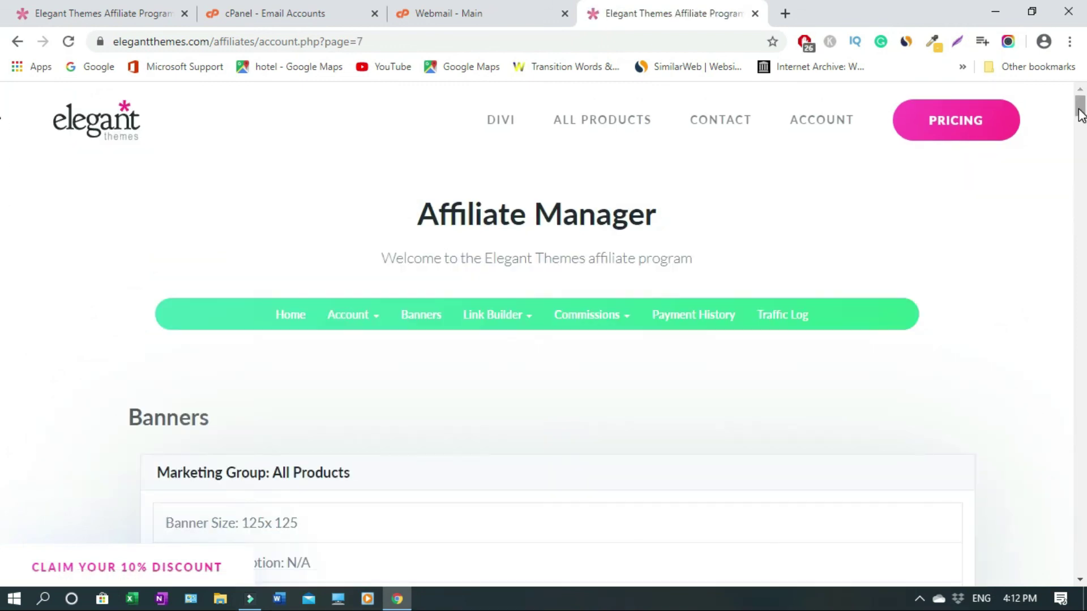
drag(1081, 113, 1084, 148)
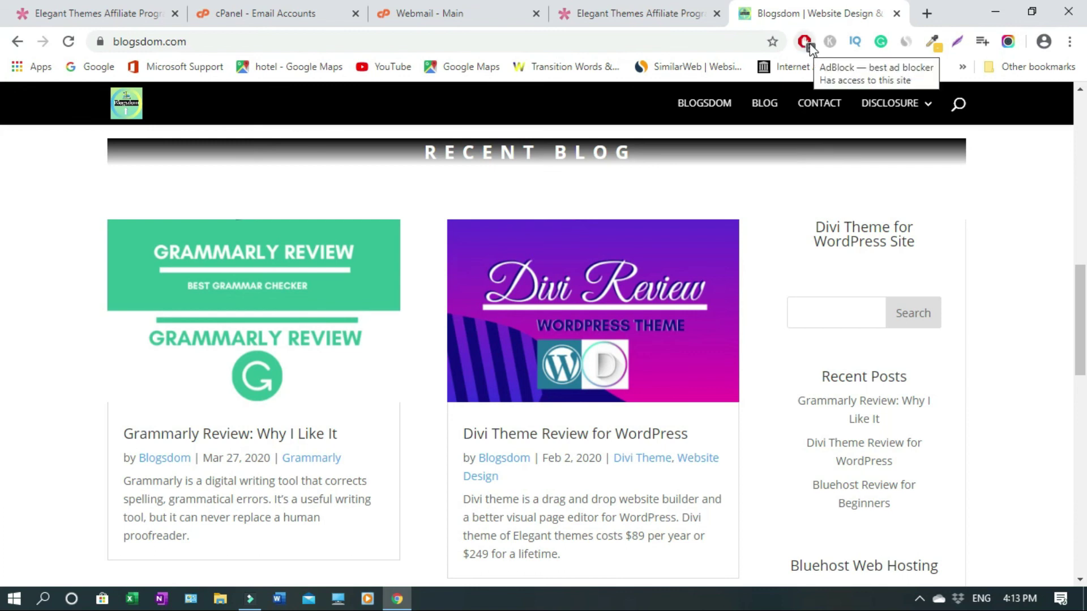
scroll(4, 351, down, 9)
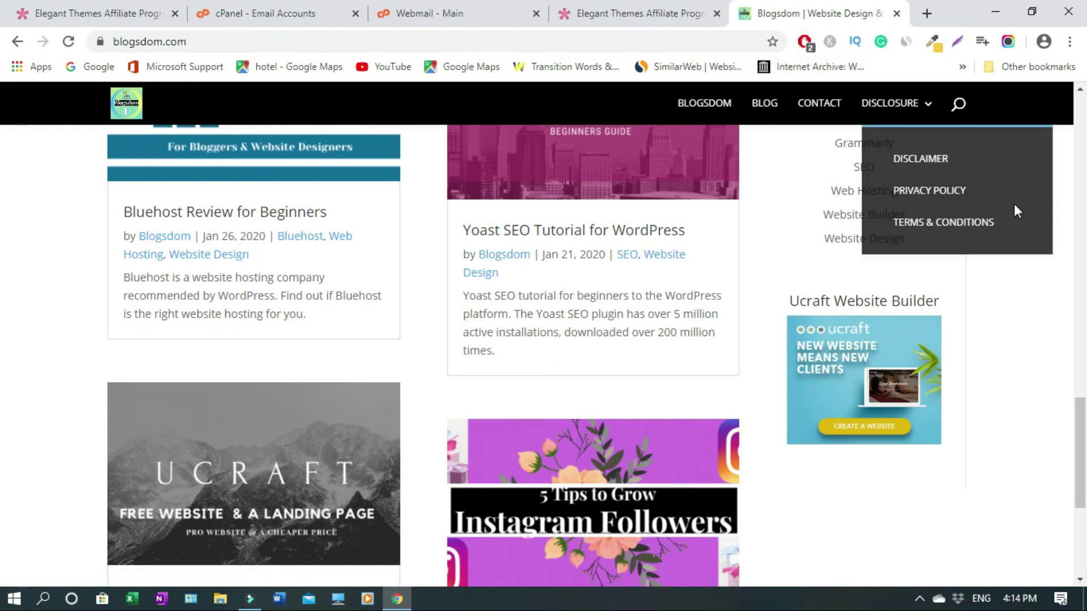
scroll(1060, 417, down, 5)
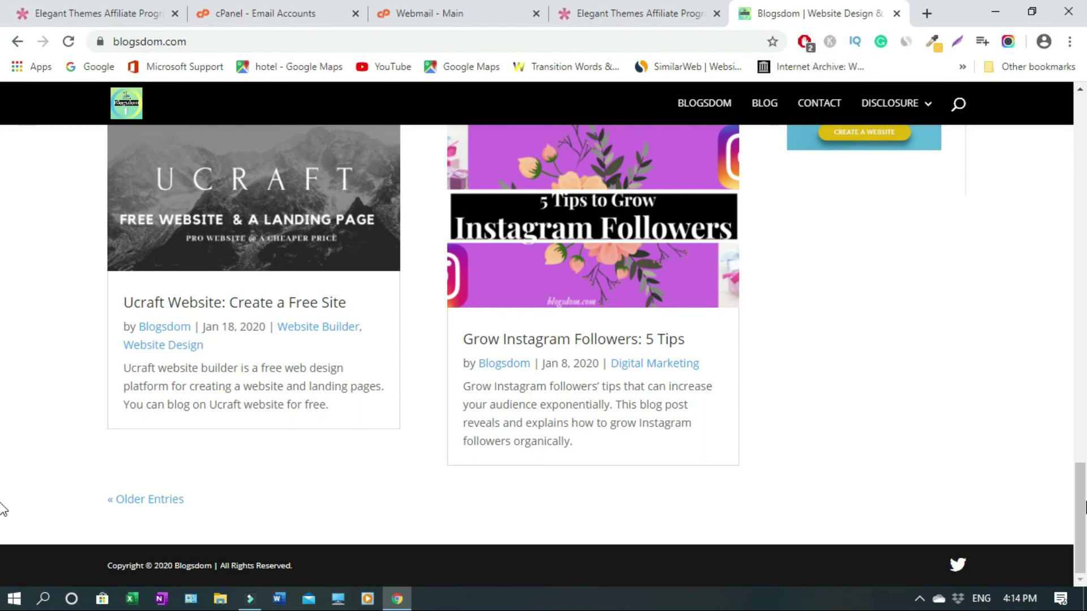
drag(1084, 512, 1082, 357)
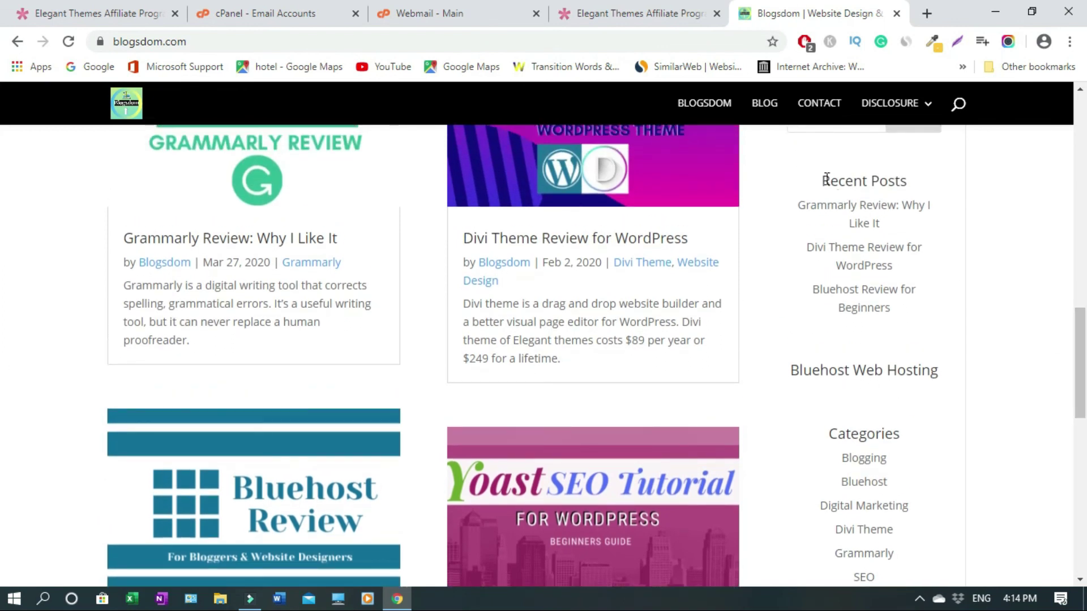
drag(1082, 367, 1082, 311)
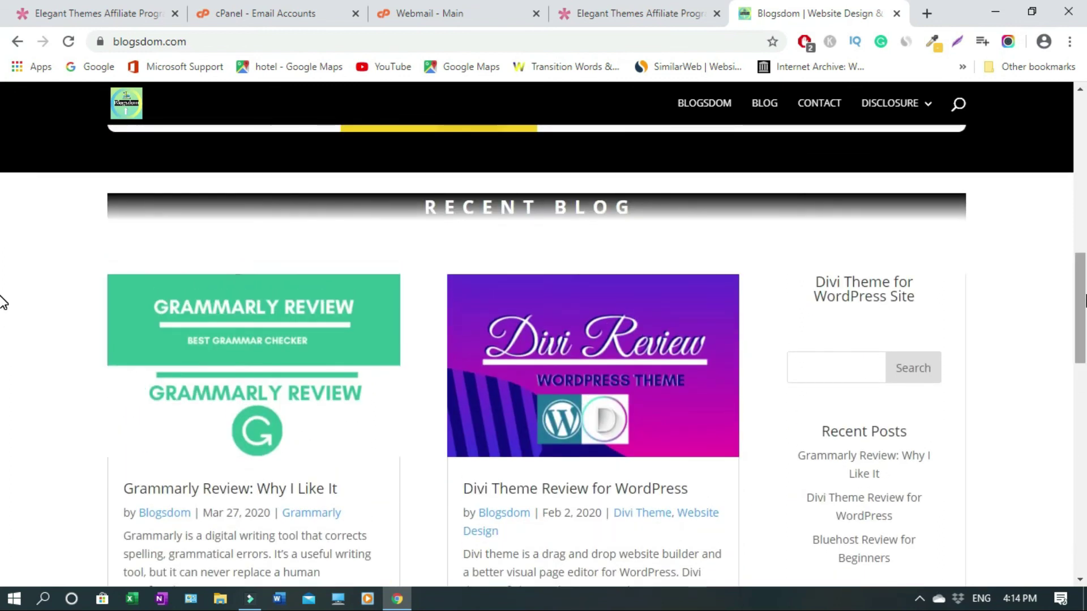
drag(1082, 303, 1081, 156)
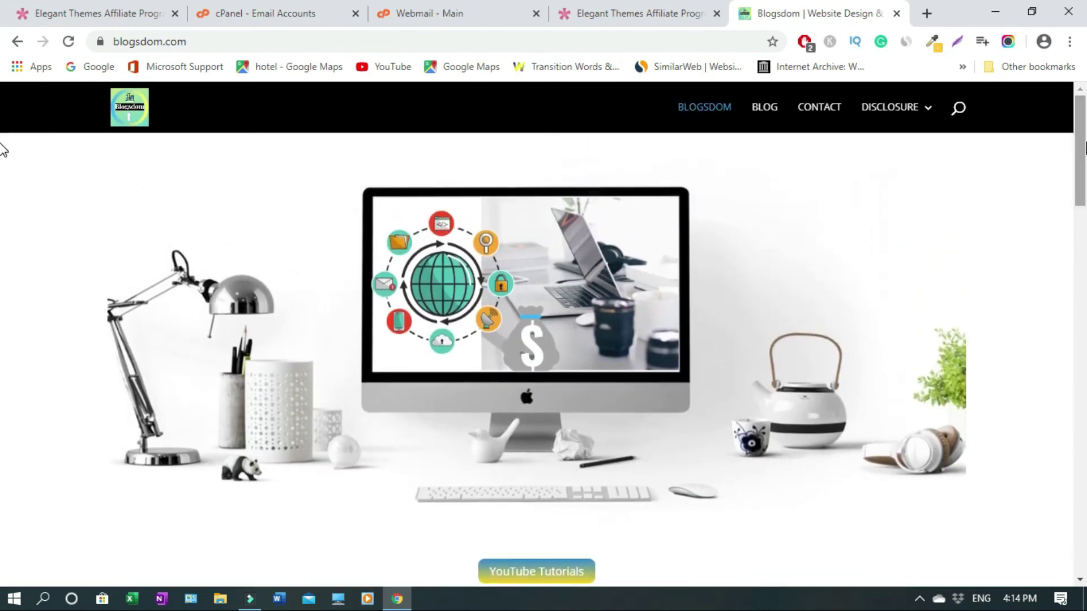